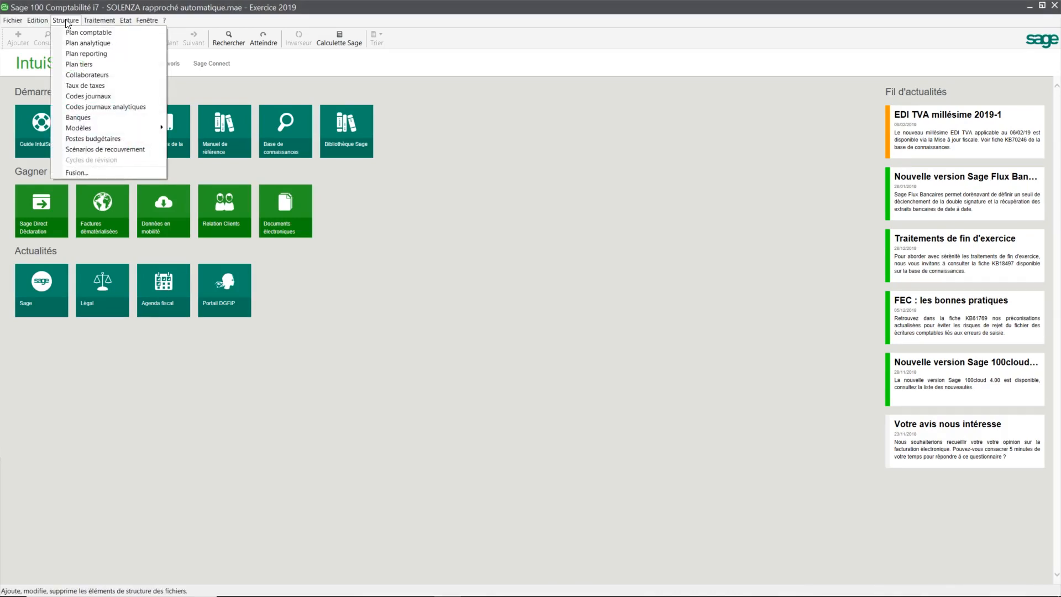
# Examine the bank communication and statement import settings of the Caisse d'Epargne record in the bank list
pyautogui.click(79, 120)
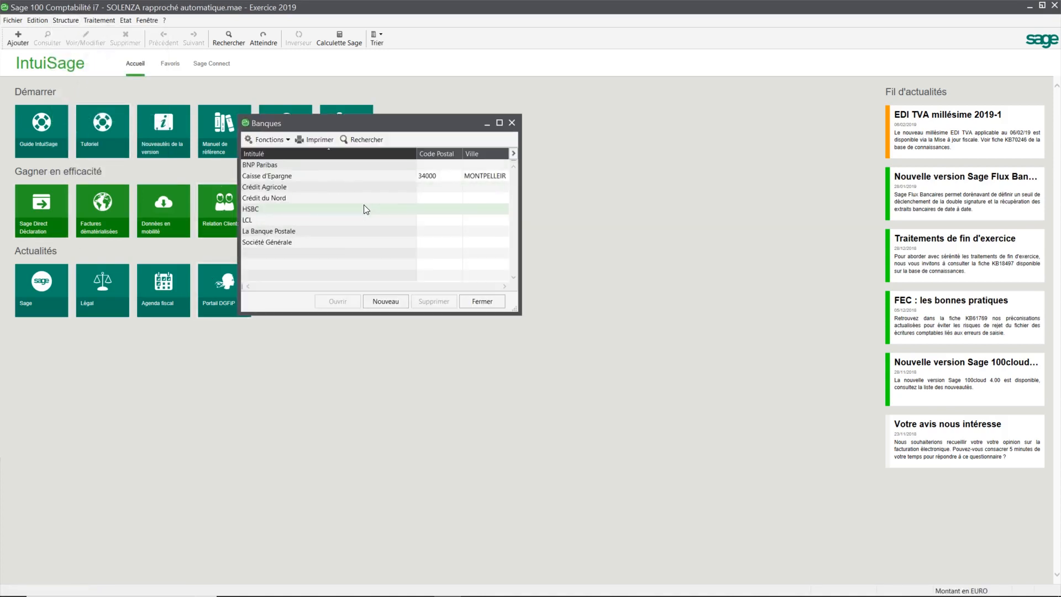
pyautogui.moveTo(352, 121); pyautogui.dragTo(449, 113)
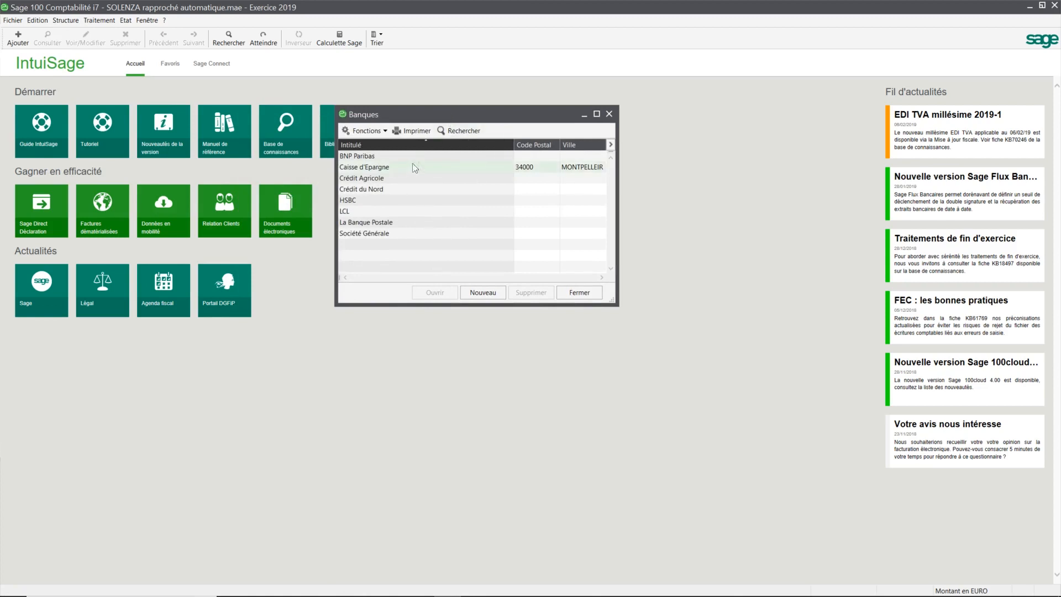
pyautogui.click(389, 167)
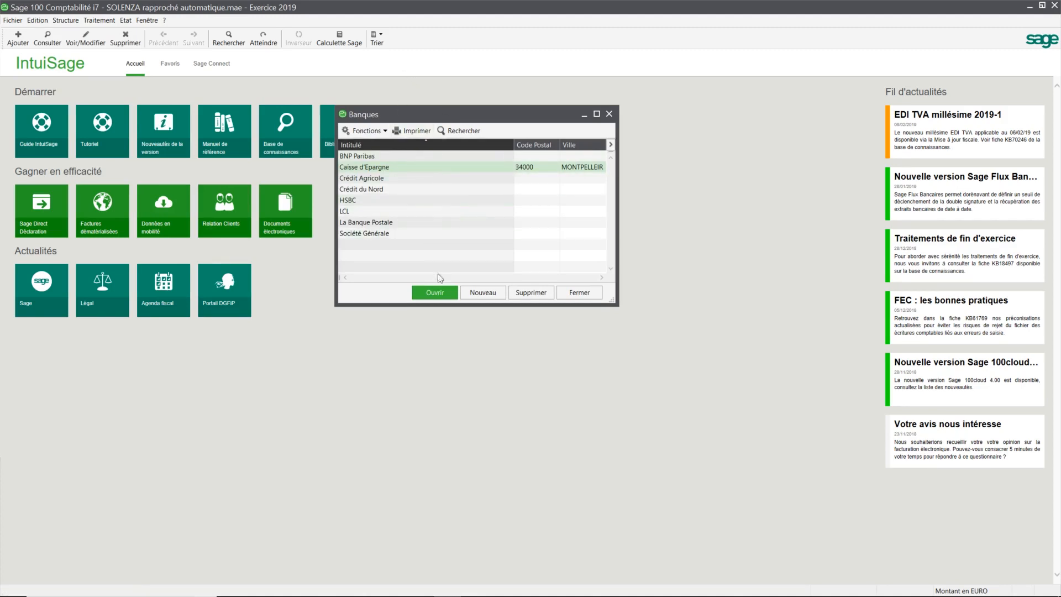
pyautogui.click(436, 293)
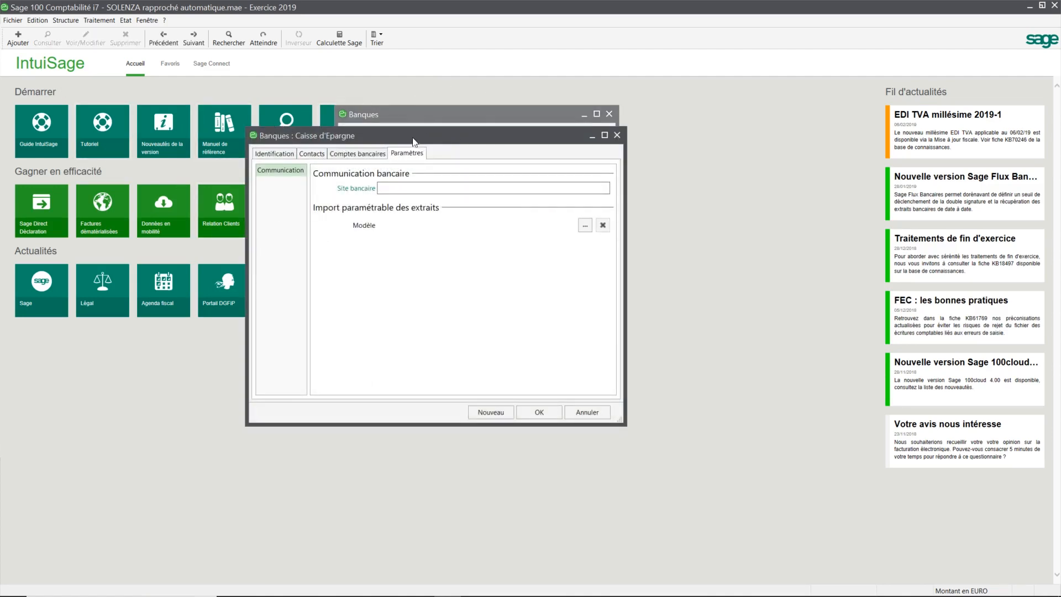
pyautogui.moveTo(415, 139); pyautogui.dragTo(421, 118)
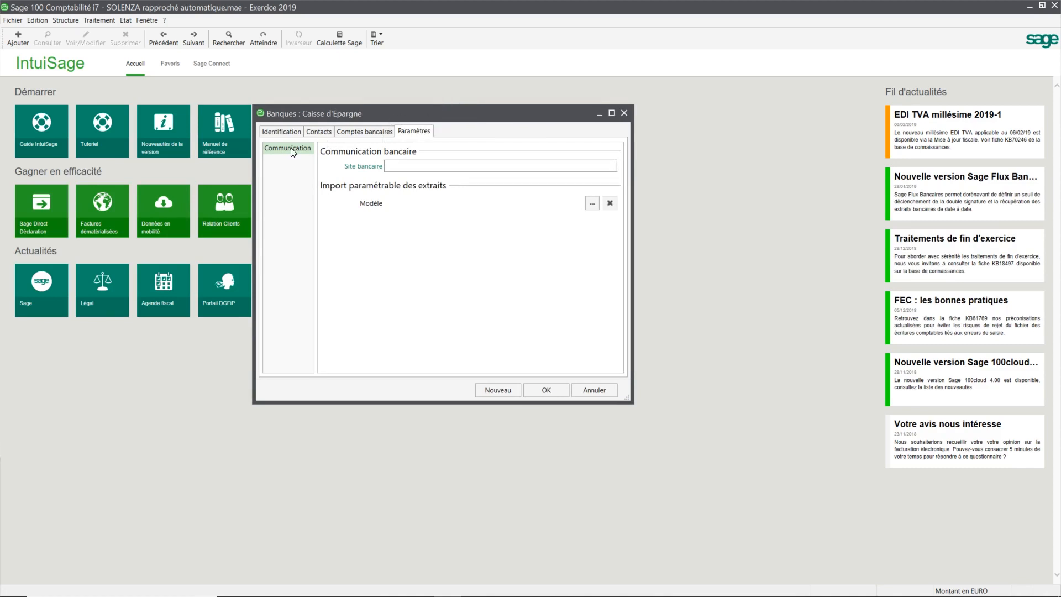
pyautogui.click(422, 166)
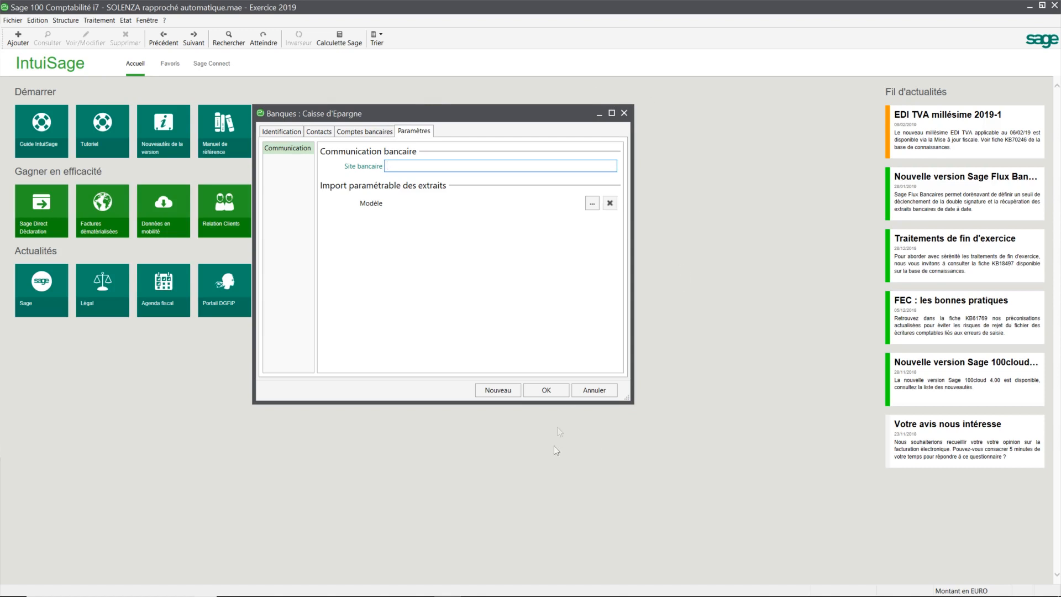
pyautogui.click(595, 390)
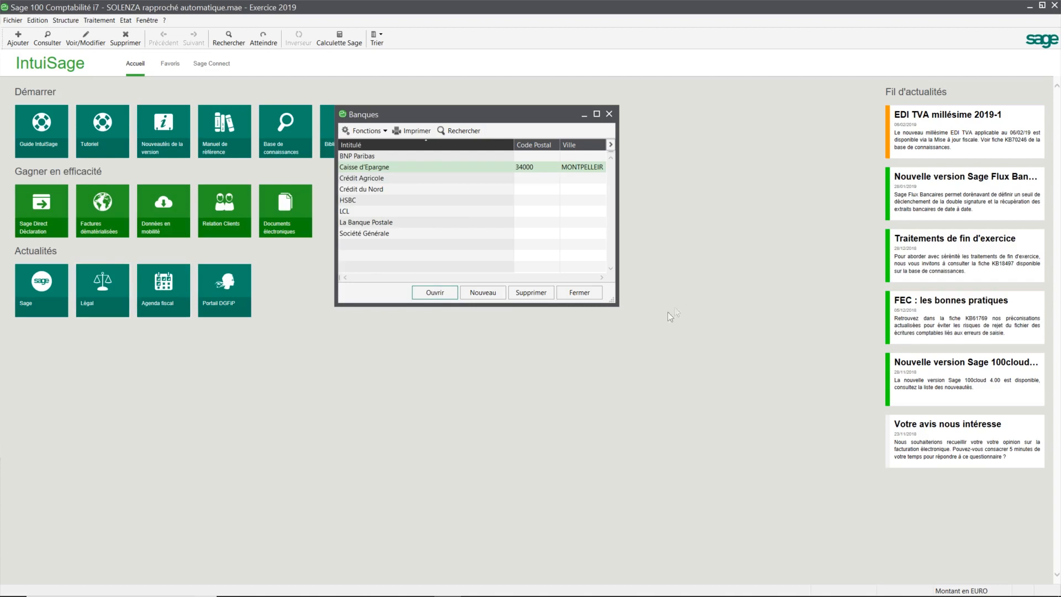
pyautogui.click(592, 293)
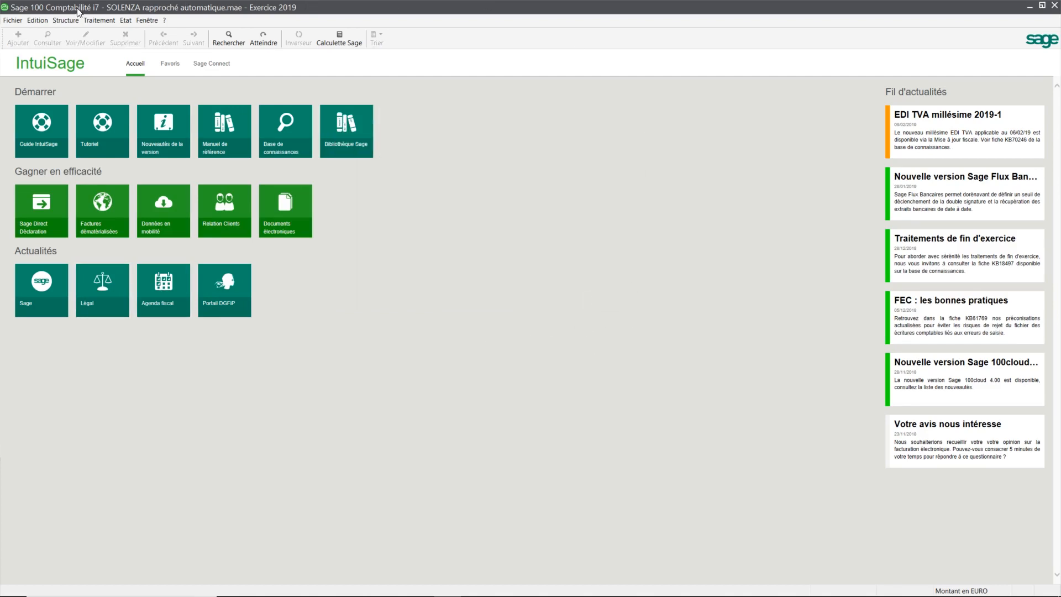
# Start a new account statement for the Caisse d'Epargne account in the bank statement management (Gestion des extraits)
pyautogui.click(96, 21)
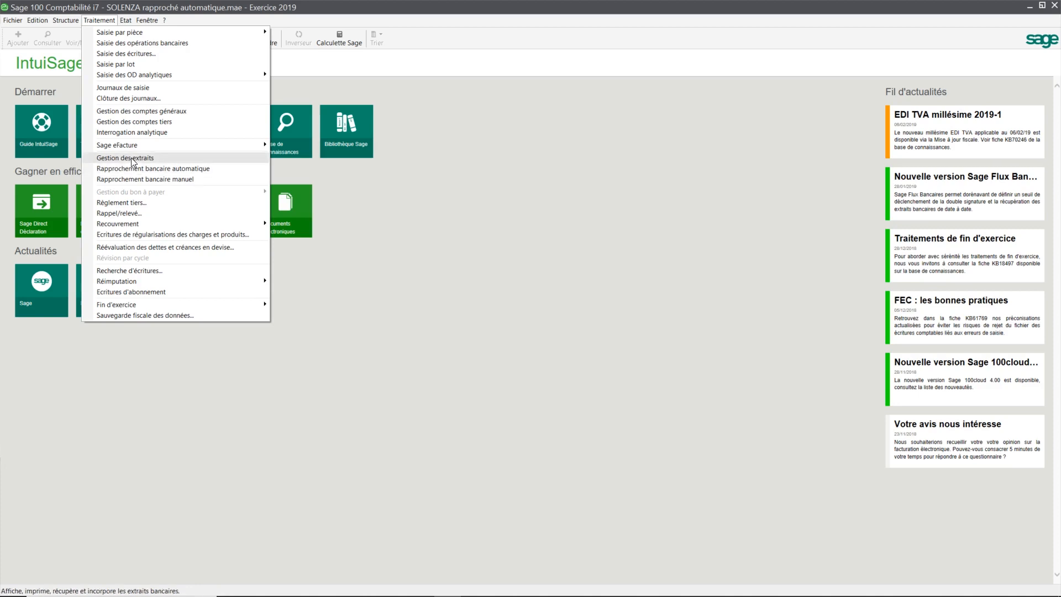
pyautogui.click(133, 159)
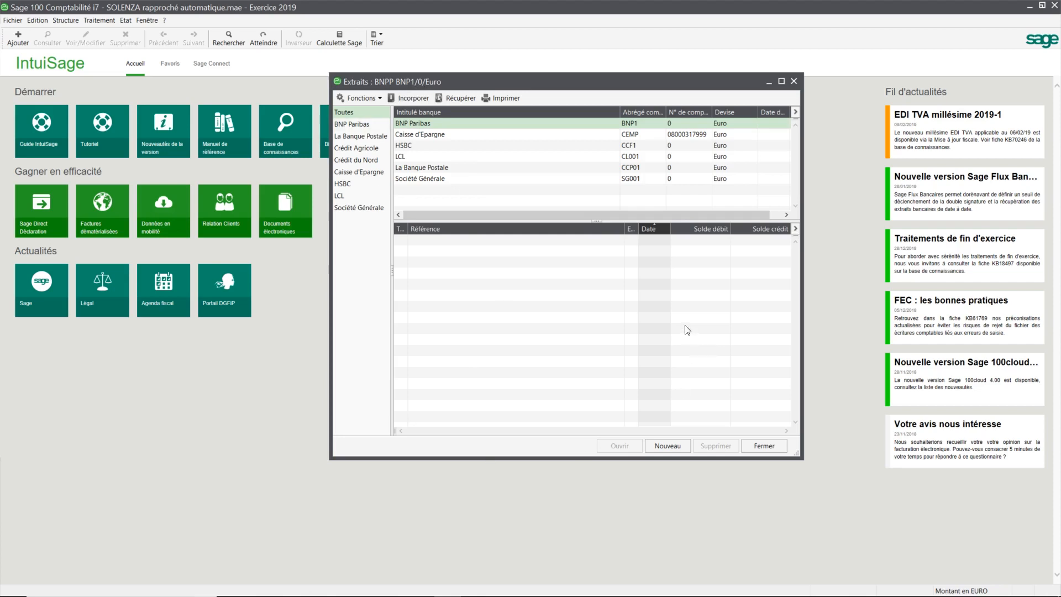
pyautogui.click(419, 136)
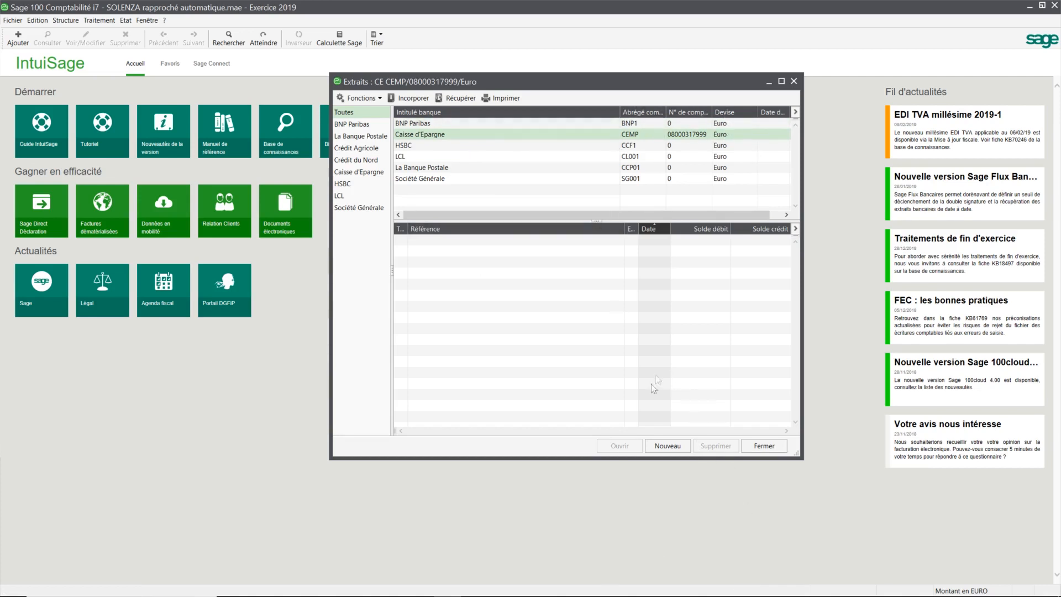
pyautogui.click(668, 445)
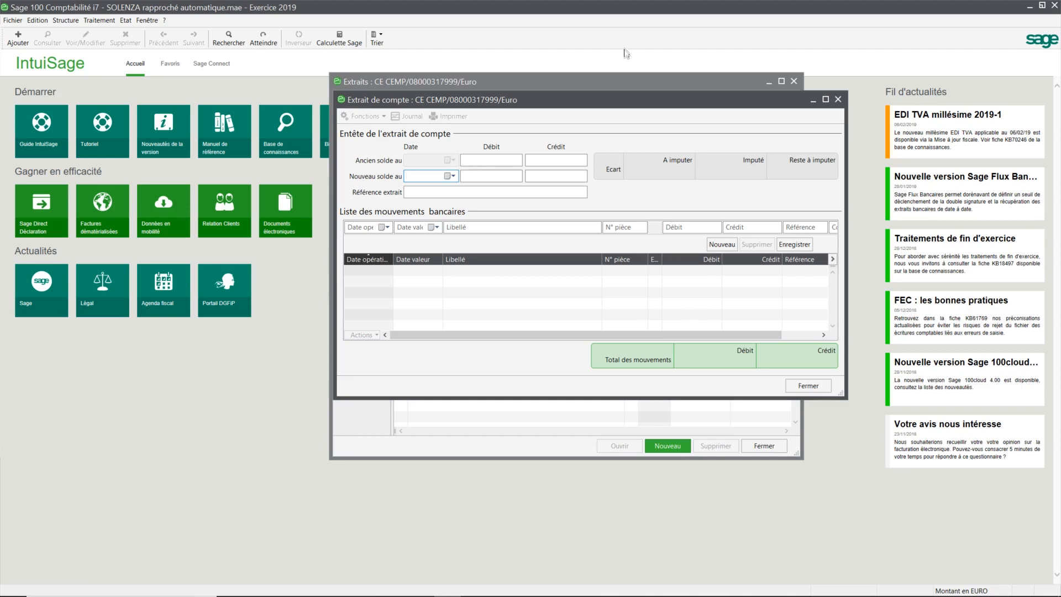
# Enter the statement header with old credit balance 13689,41, new credit balance 16515,46 and reference EXTRAIT 1
pyautogui.click(574, 160)
pyautogui.moveTo(1057, 592)
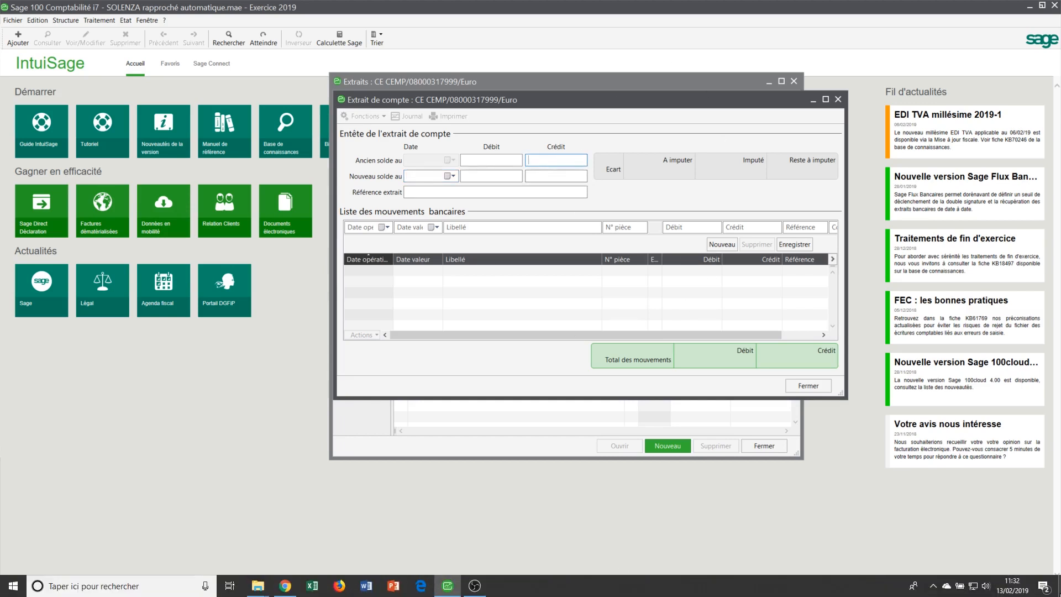
pyautogui.write('13689,41')
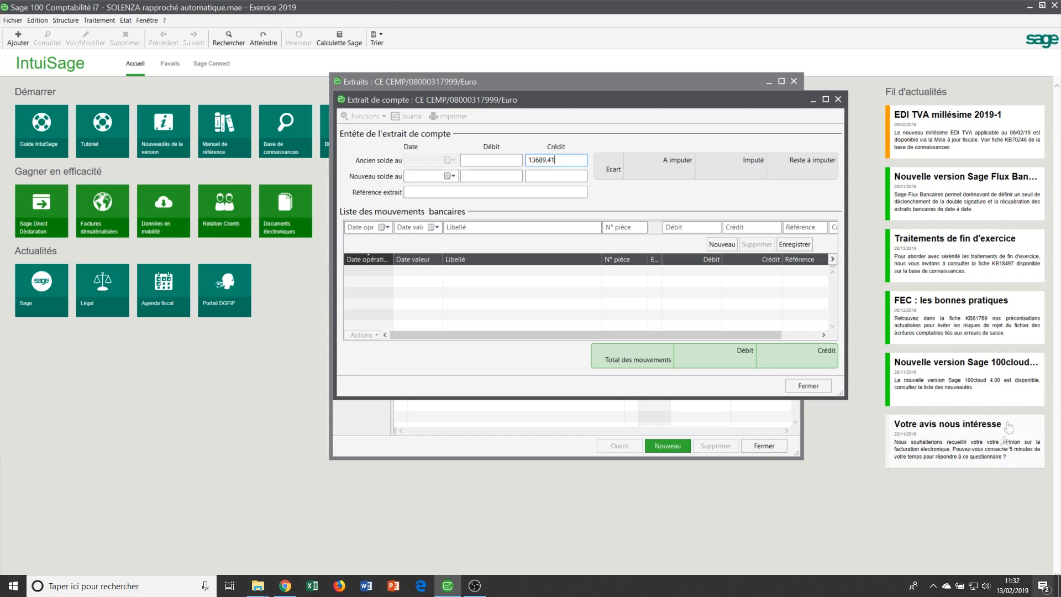
pyautogui.click(548, 175)
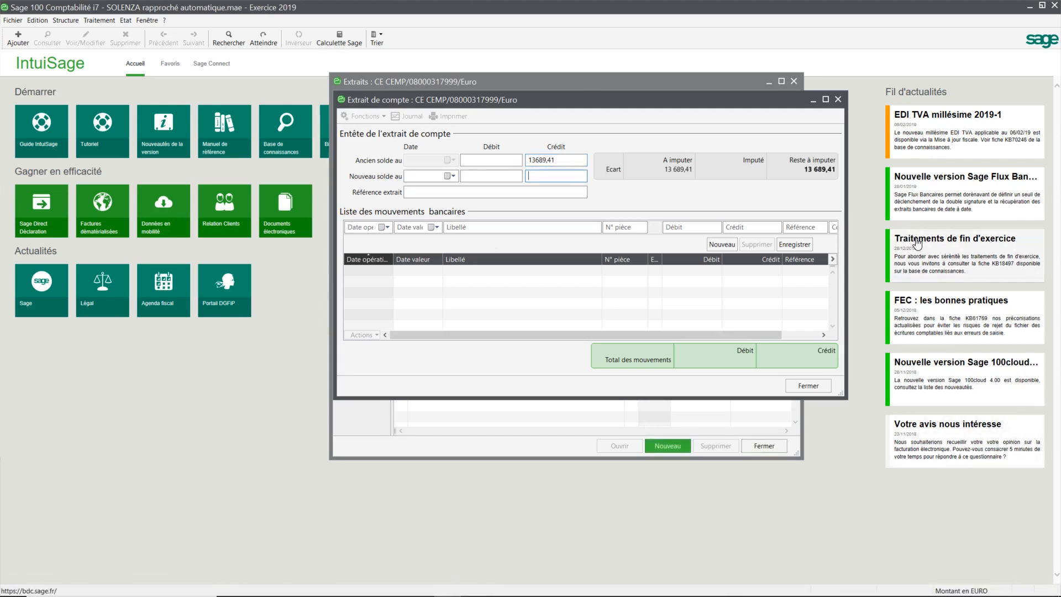
pyautogui.write('16515,46')
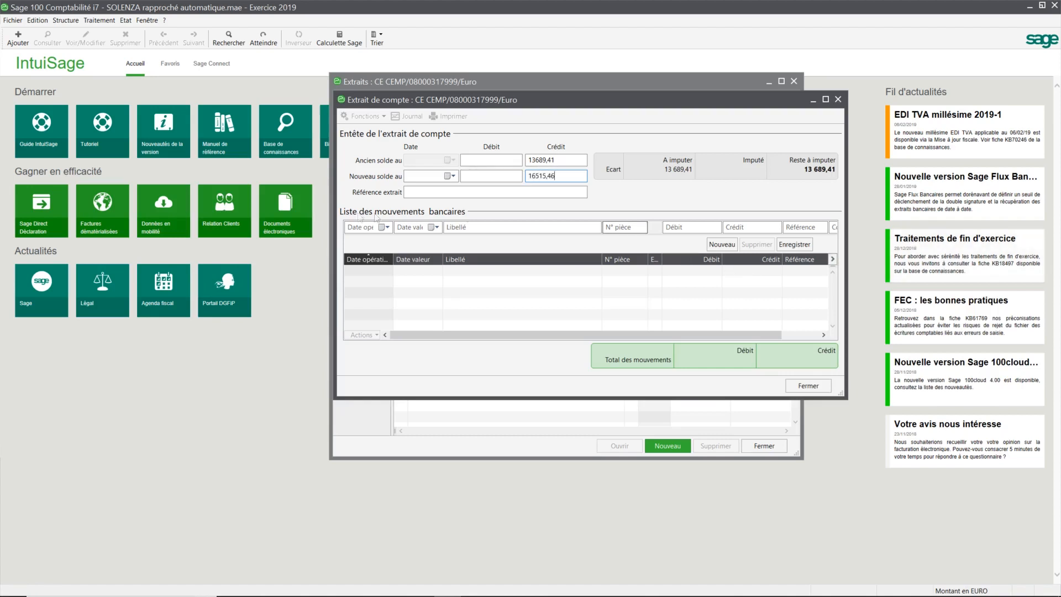
pyautogui.click(488, 192)
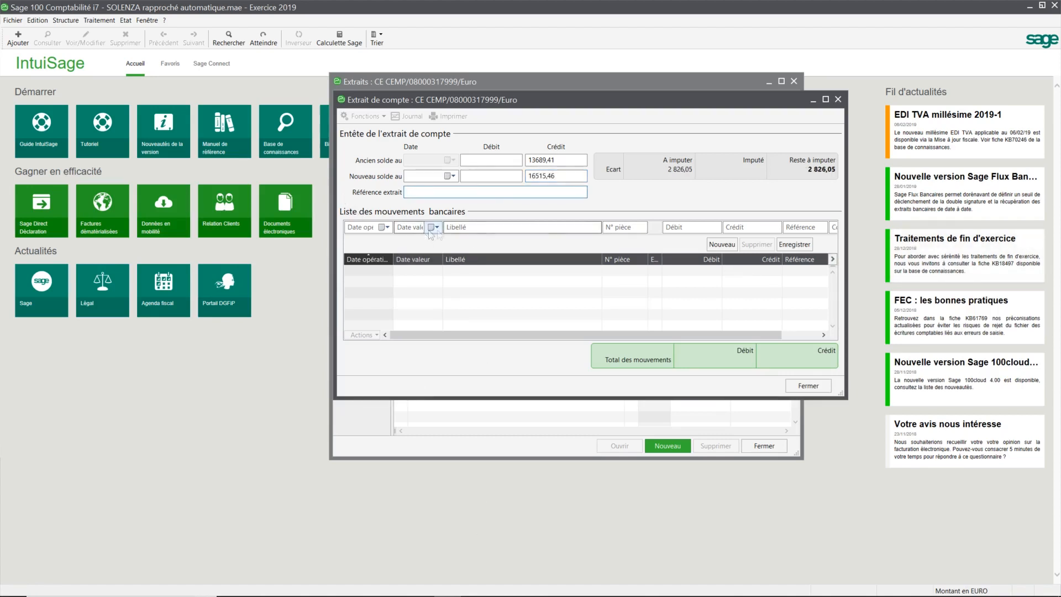
pyautogui.moveTo(703, 596)
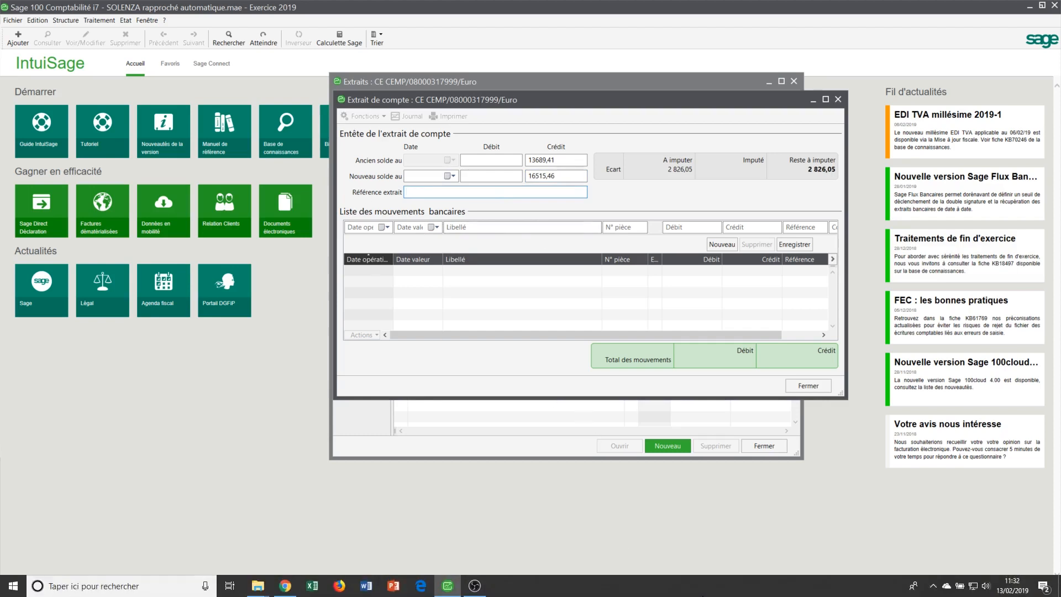
pyautogui.write('e')
pyautogui.write('EX')
pyautogui.write('TRAIT')
pyautogui.write(' 1')
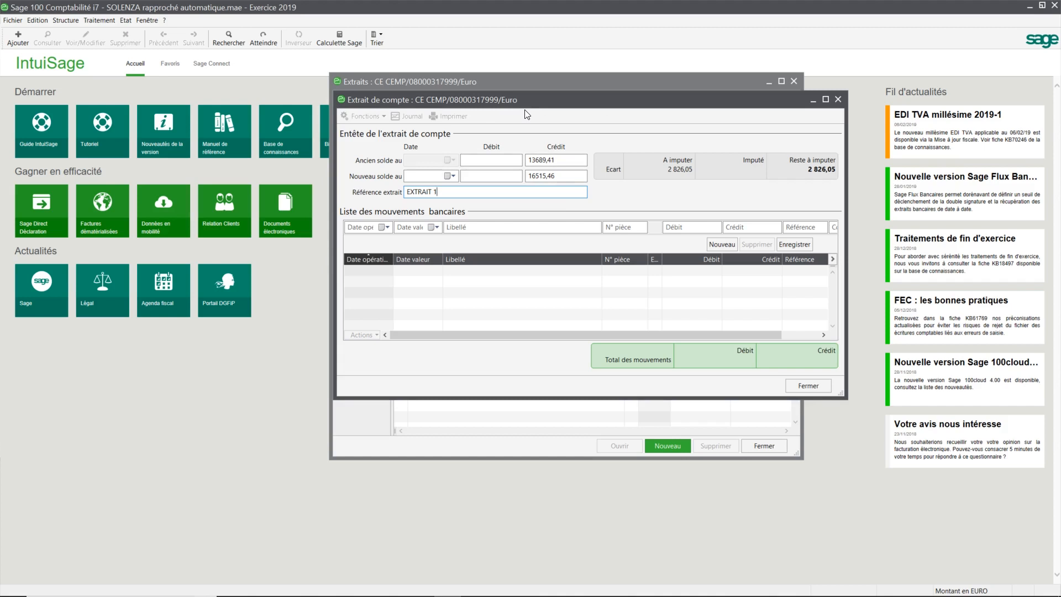
# Fill in a bank movement with operation date 020119, value date 010219, label CHQ 004356 and debit 550,28, and try to save it
pyautogui.click(722, 245)
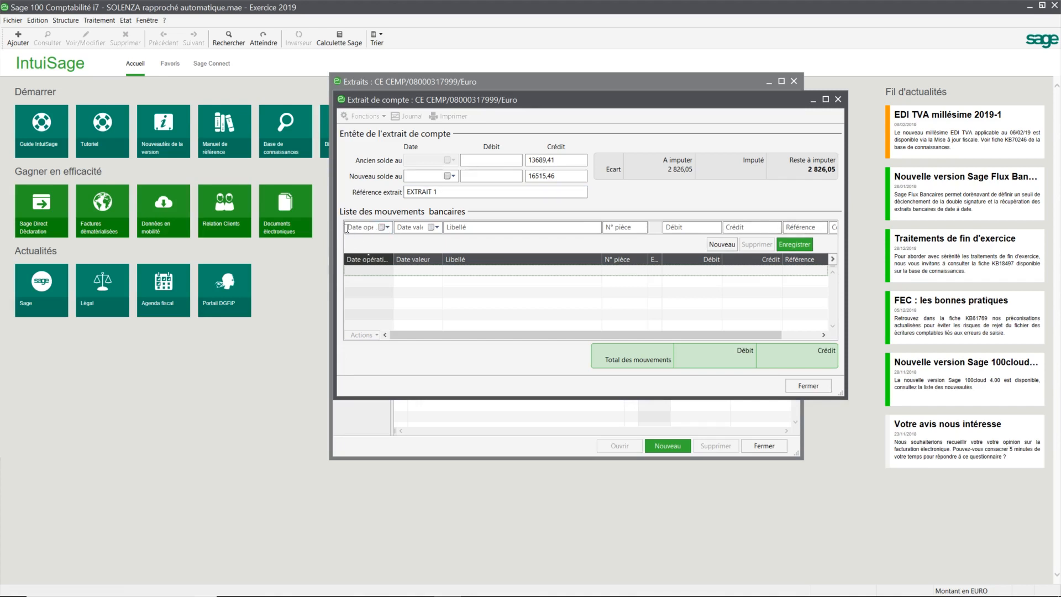
pyautogui.click(351, 227)
pyautogui.moveTo(489, 596)
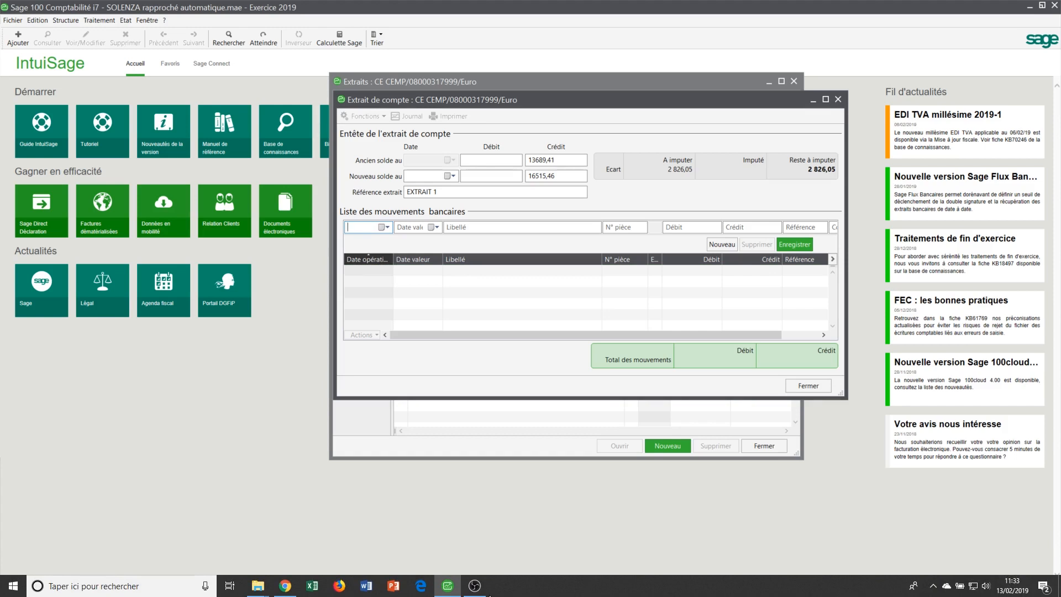
pyautogui.write('020119')
pyautogui.press('Tab')
pyautogui.write('010219')
pyautogui.press('Tab')
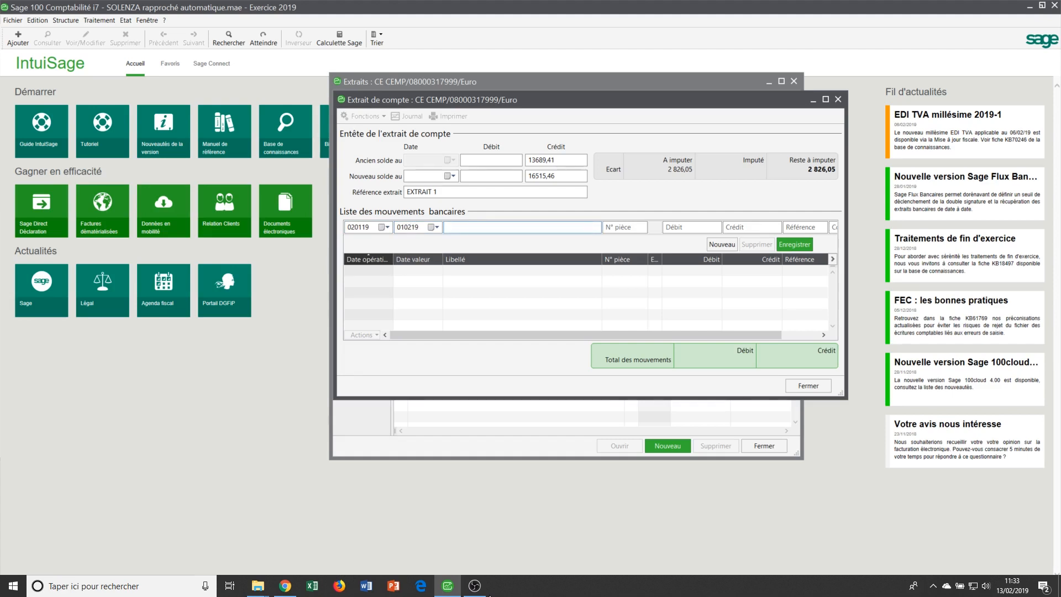
pyautogui.write('C')
pyautogui.write('H')
pyautogui.write('O')
pyautogui.write(' 00')
pyautogui.write('43')
pyautogui.write('56')
pyautogui.press('Tab')
pyautogui.press('Tab')
pyautogui.write('550,28')
pyautogui.click(794, 244)
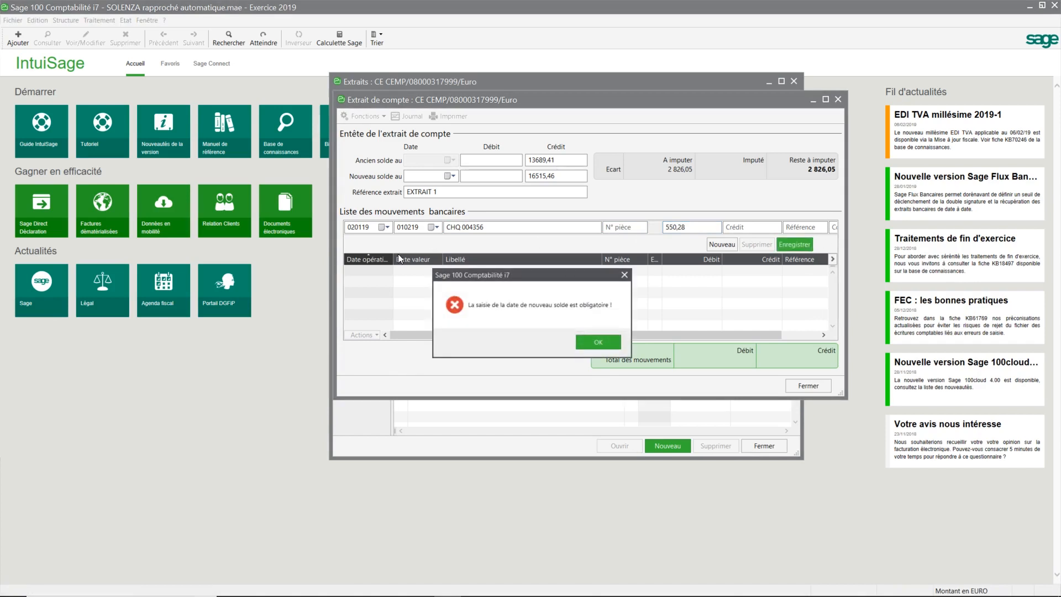
pyautogui.click(594, 343)
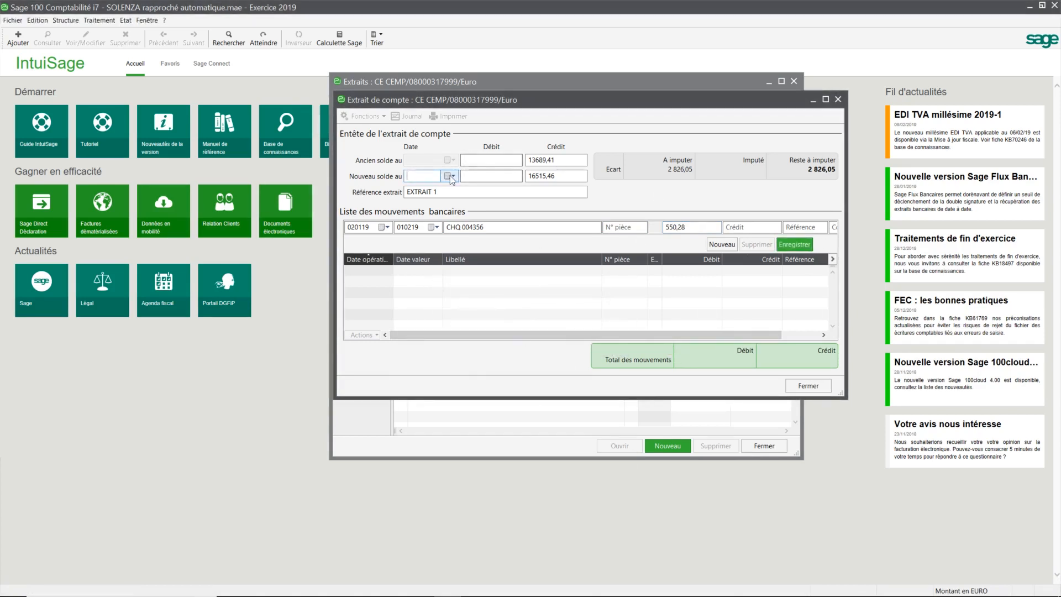
# Set the new balance date to 5 January 2019 and save the CHQ 004356 movement
pyautogui.click(449, 177)
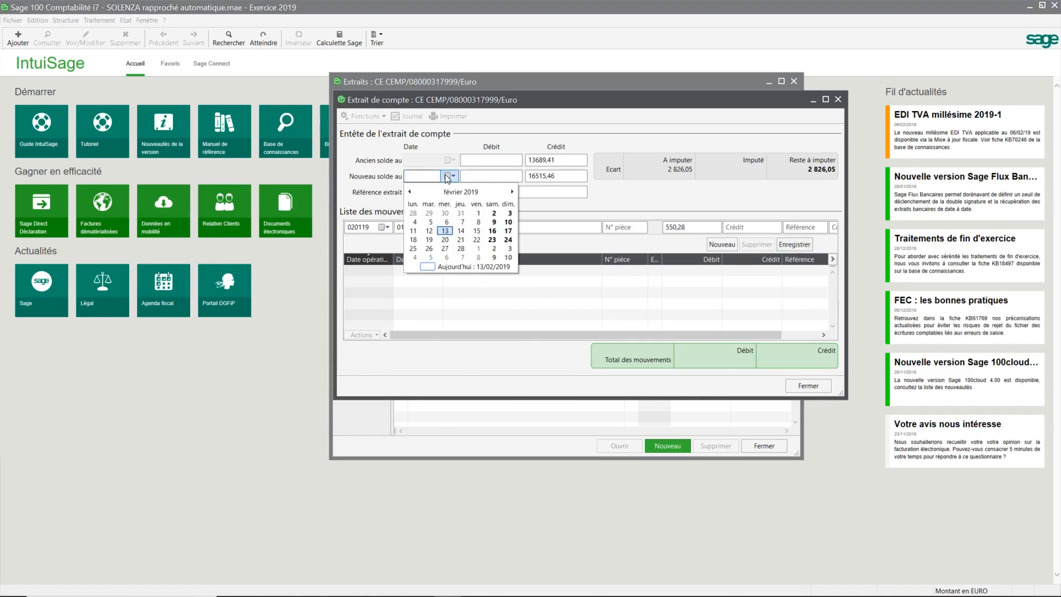
pyautogui.click(409, 192)
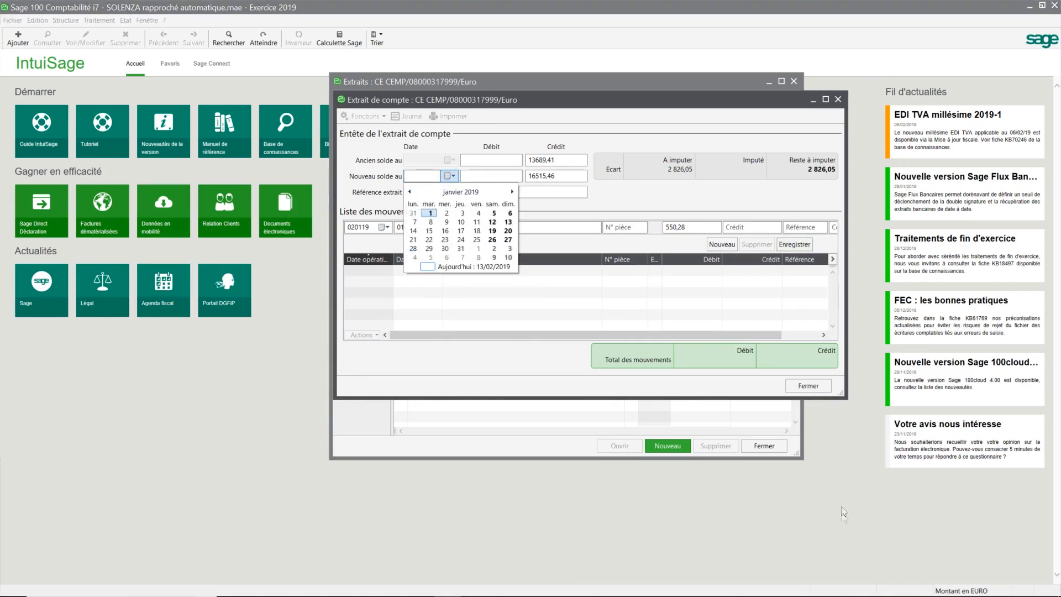
pyautogui.click(493, 213)
pyautogui.press('Tab')
pyautogui.press('Tab')
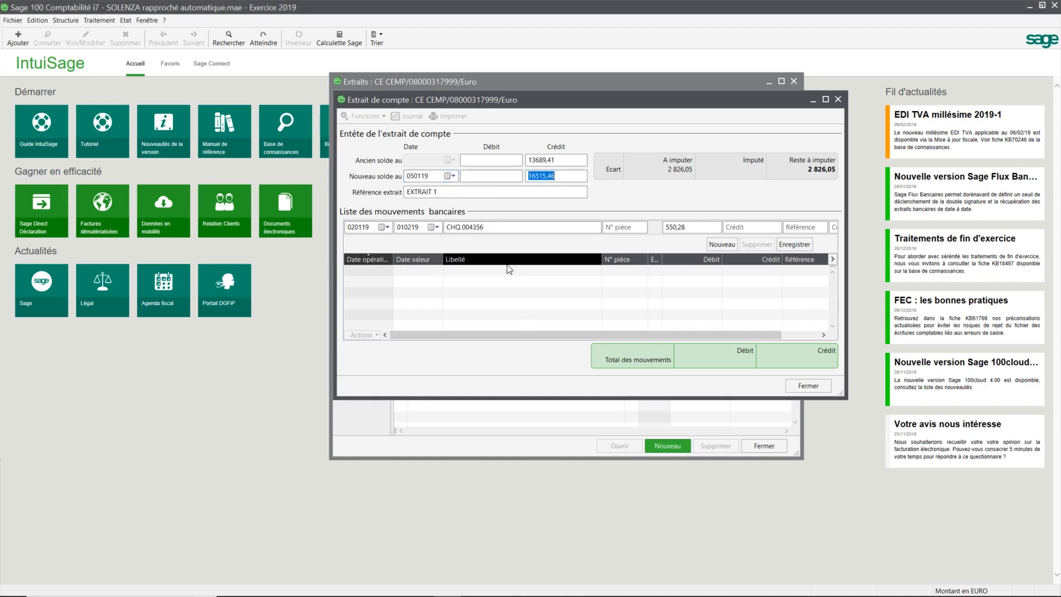
pyautogui.press('Tab')
pyautogui.press('Tab')
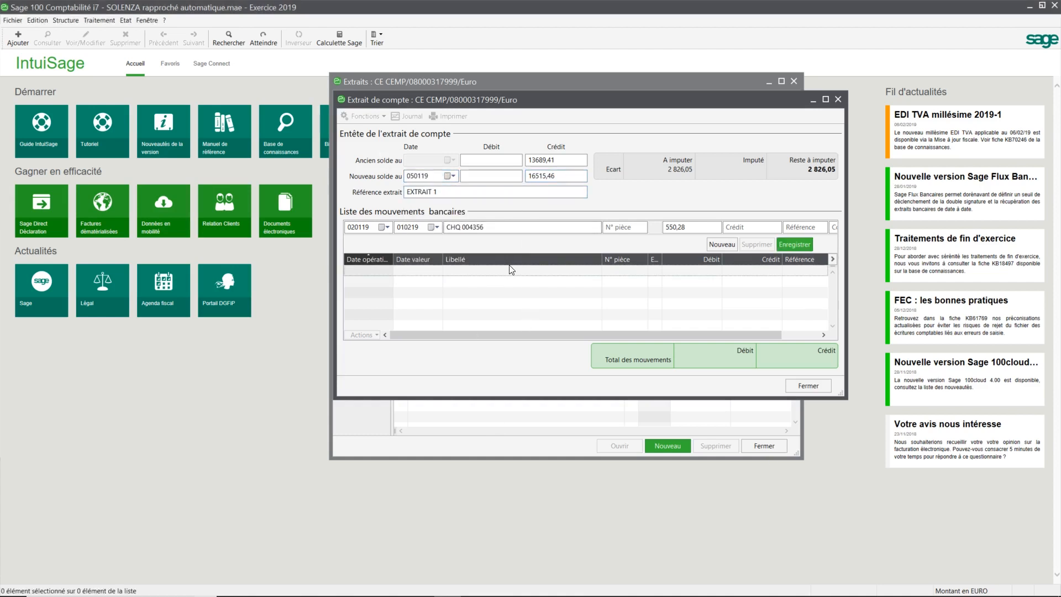
pyautogui.click(793, 245)
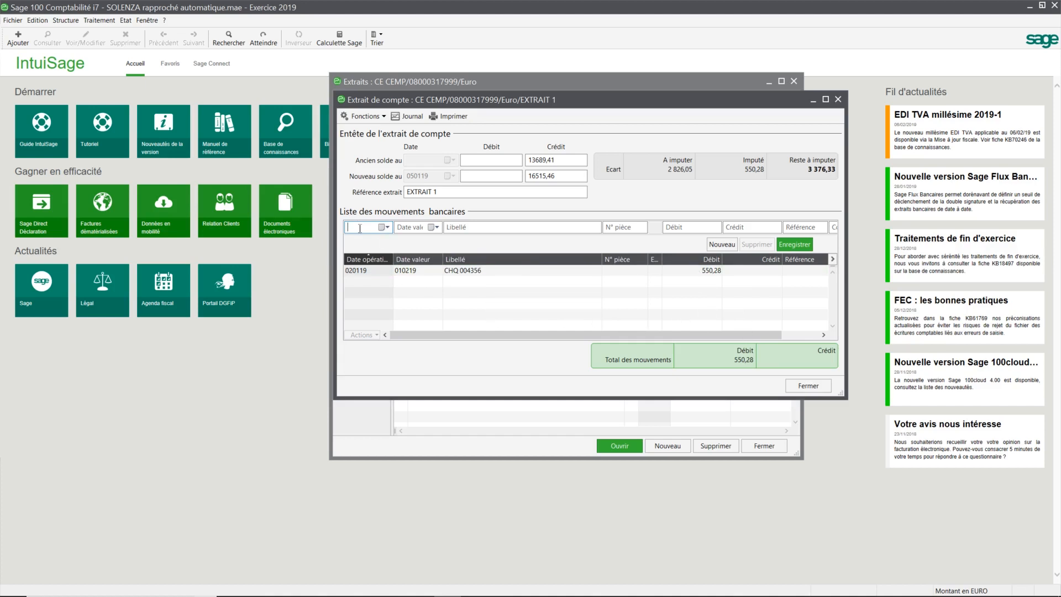
# Enter a movement with operation and value dates 030119, label PREL AXA and a debit of 949
pyautogui.write('030119')
pyautogui.press('Tab')
pyautogui.write('030119')
pyautogui.press('Tab')
pyautogui.write('PREL AXA')
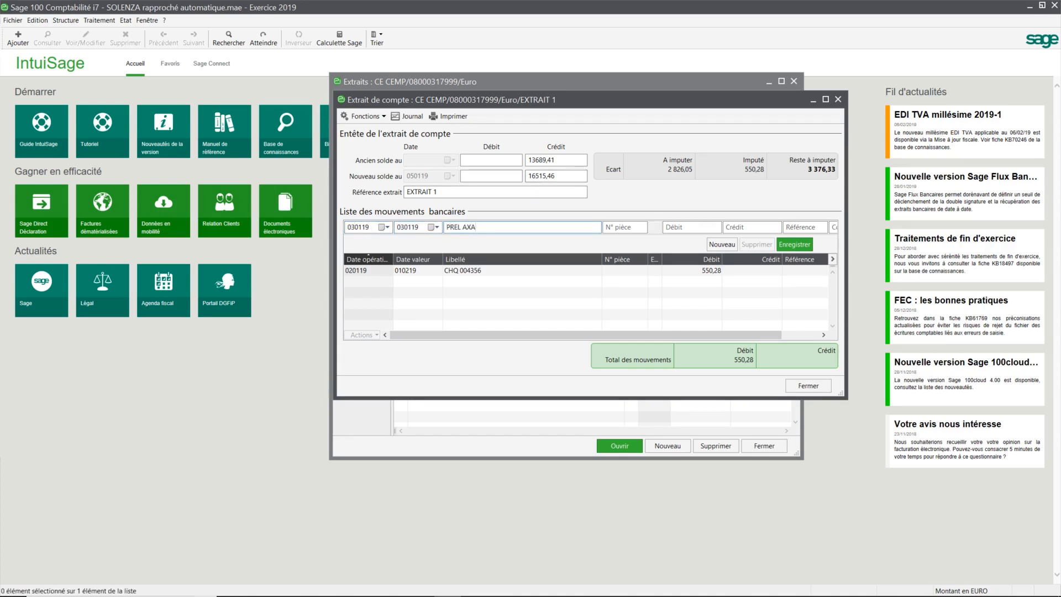
pyautogui.press('Tab')
pyautogui.press('Tab')
pyautogui.write('949')
pyautogui.press('Tab')
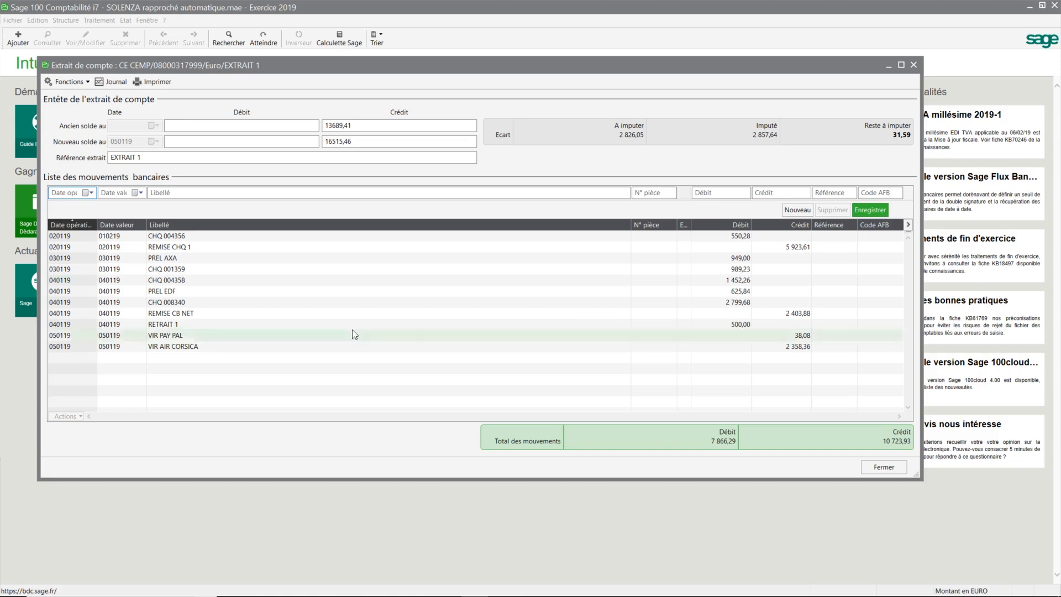
# Begin a new bank movement with operation and value dates 050119 and the label COM/ PAY PAL
pyautogui.click(60, 194)
pyautogui.moveTo(393, 592)
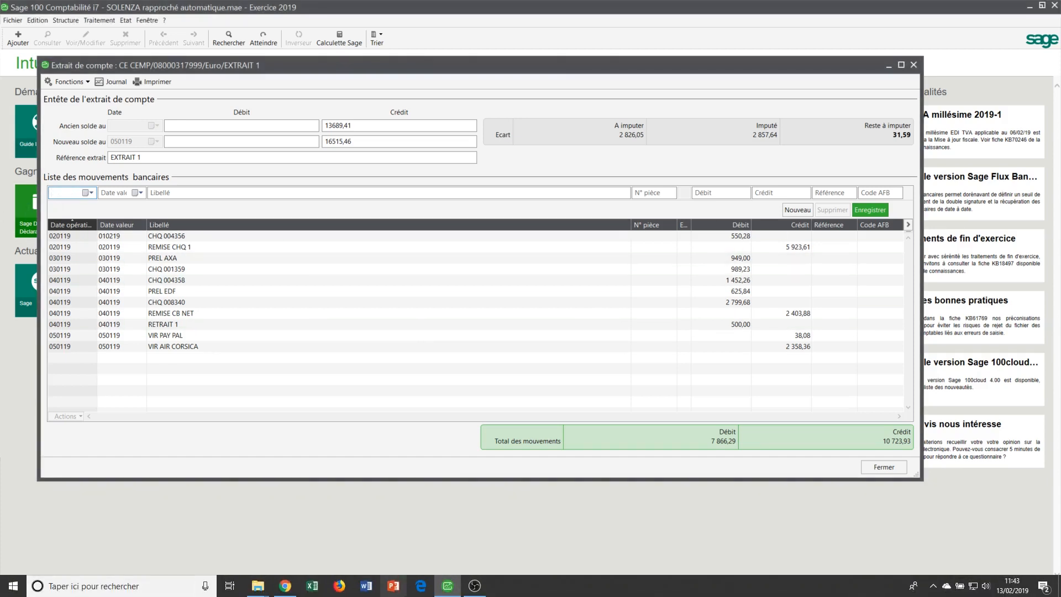
pyautogui.write('050119')
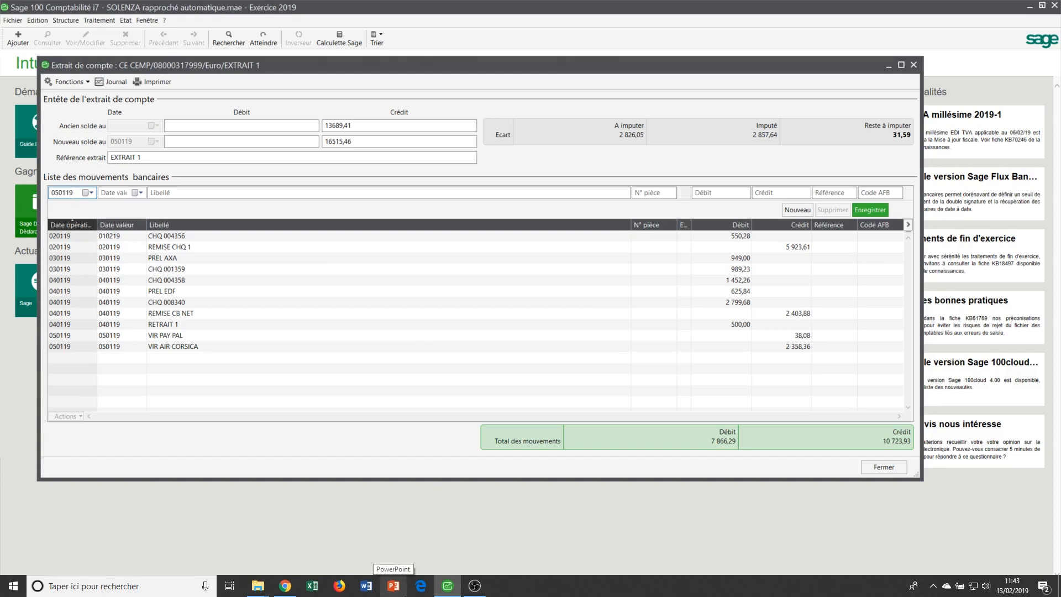
pyautogui.press('Tab')
pyautogui.write('050119')
pyautogui.press('Tab')
pyautogui.write('COM')
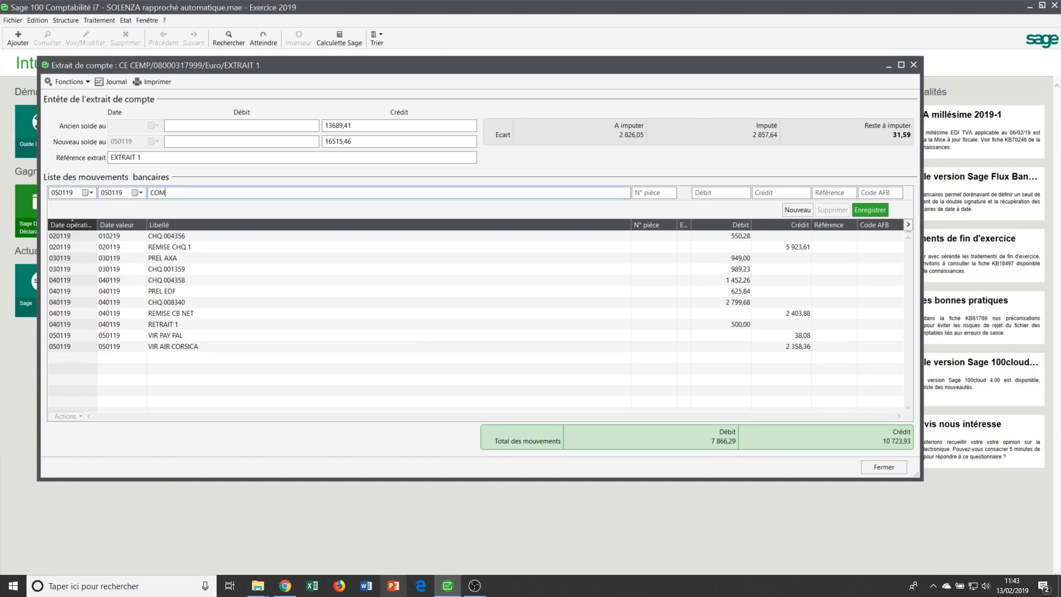
pyautogui.write('/ PAY PAL')
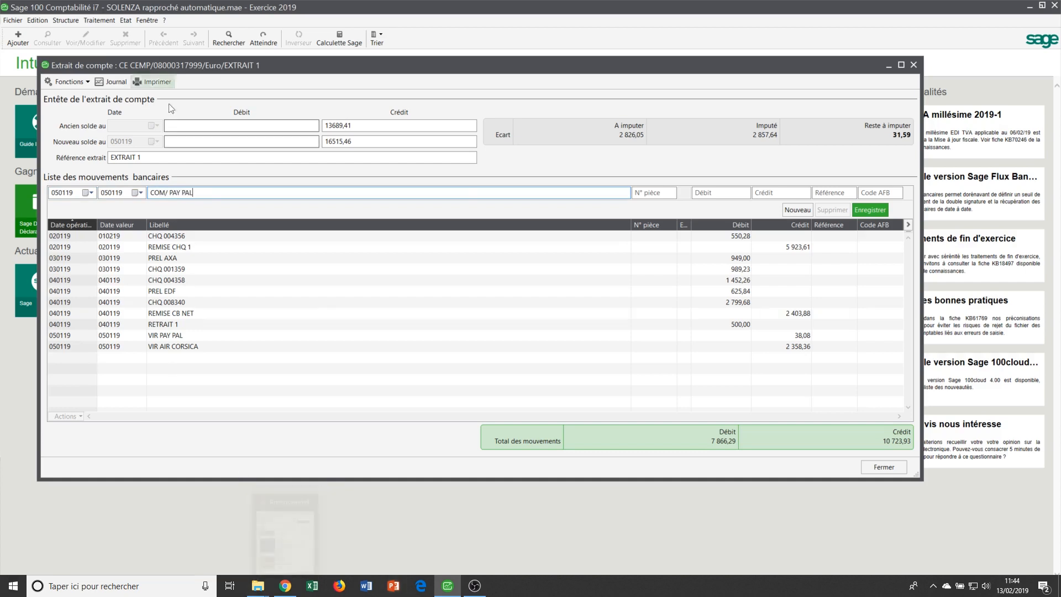
# Correct the new movement's label to COM PAY PAL, enter a debit of 1,54 and save it
pyautogui.click(168, 192)
pyautogui.press('BackSpace')
pyautogui.click(219, 192)
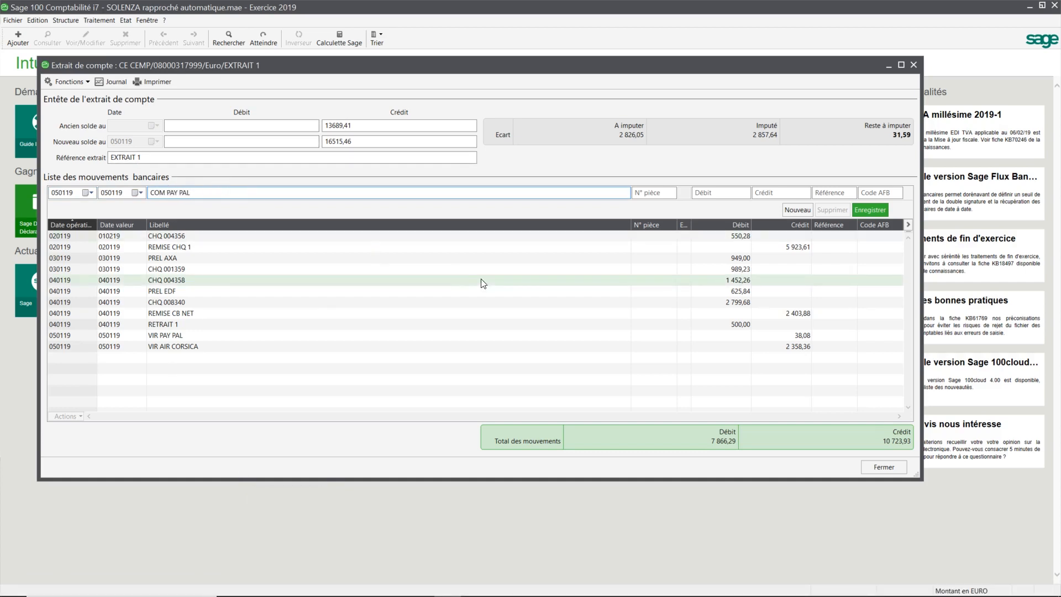
pyautogui.press('Tab')
pyautogui.press('Tab')
pyautogui.write('1,54')
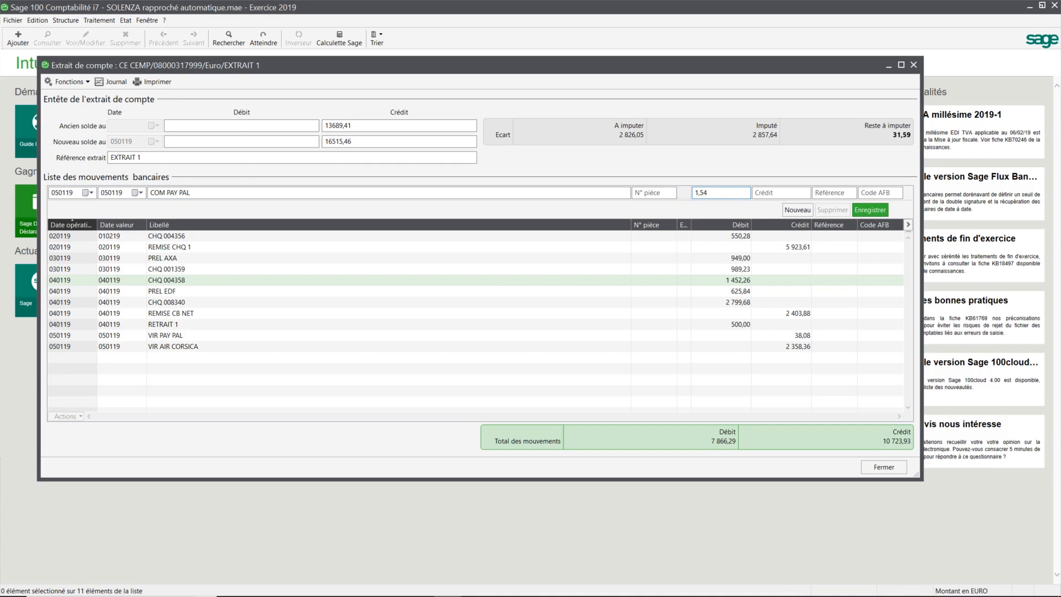
pyautogui.press('Return')
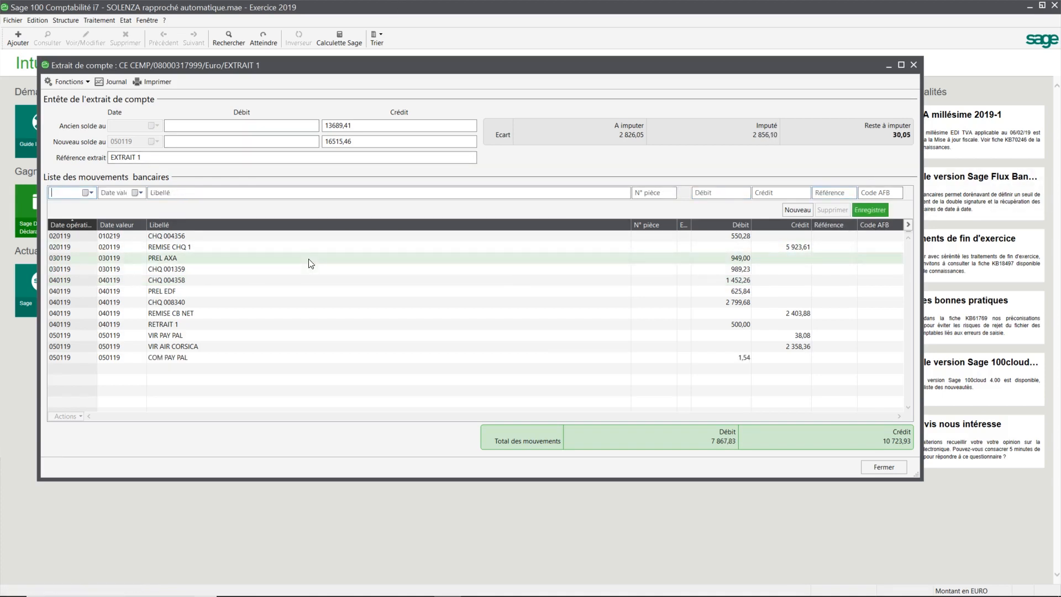
# Save a movement with operation and value dates 050119, label COM REMISE CB and debit 30,05, and close the statement
pyautogui.write('050119')
pyautogui.press('Tab')
pyautogui.write('050119')
pyautogui.press('Tab')
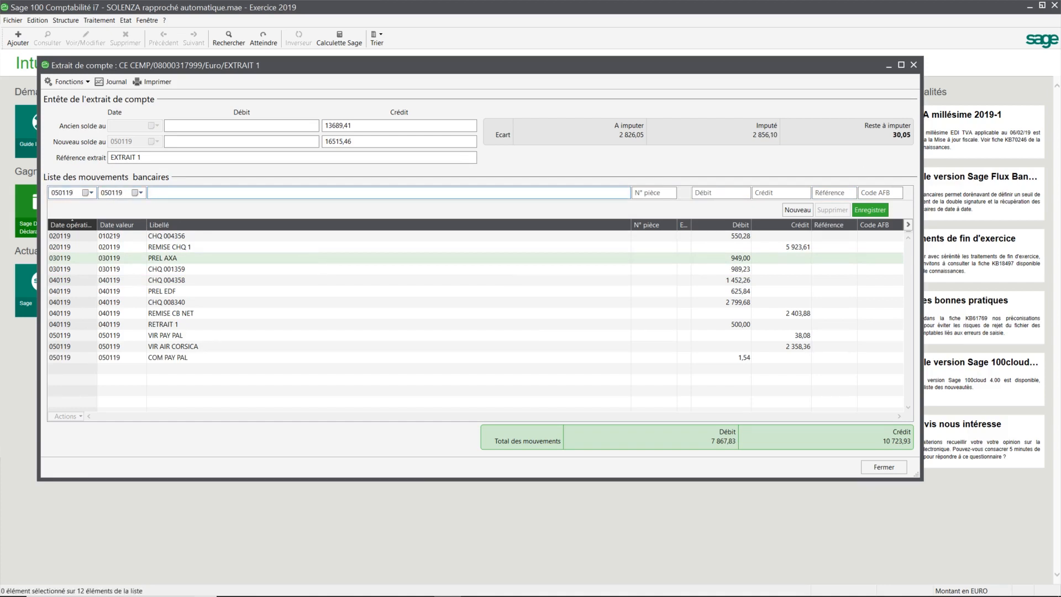
pyautogui.write('COM REMISE CB')
pyautogui.press('Tab')
pyautogui.press('Tab')
pyautogui.write('30,05')
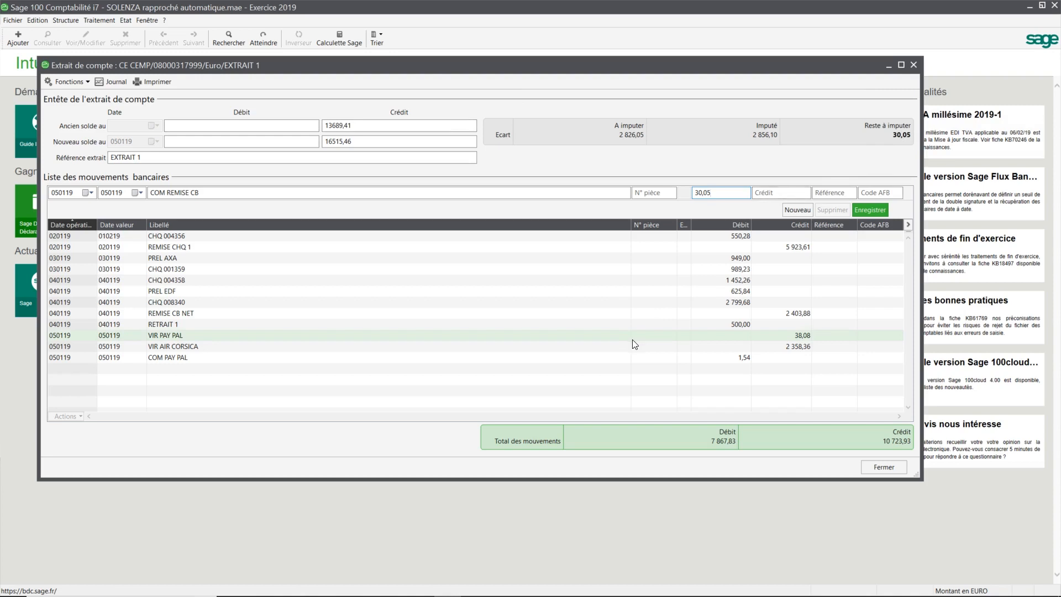
pyautogui.press('Return')
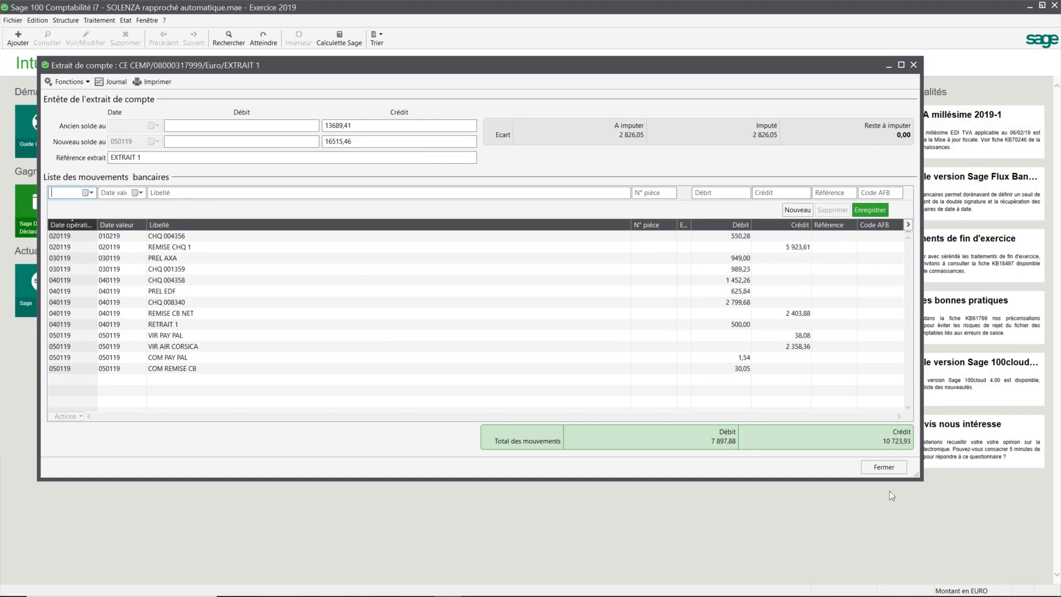
pyautogui.click(886, 469)
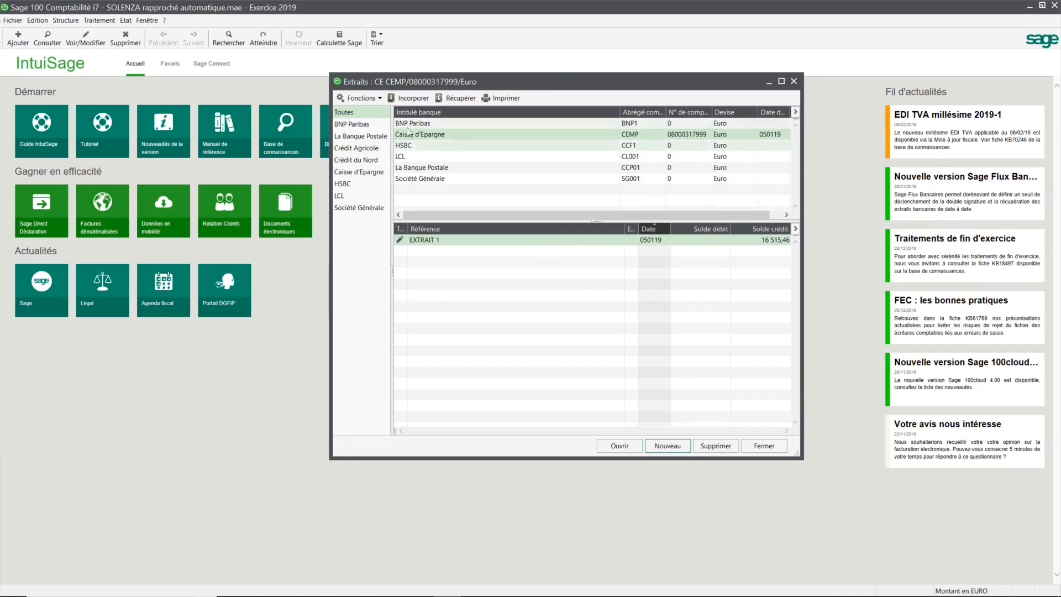
# Reopen EXTRAIT 1 of the Caisse d'Epargne account to review its movements and remaining difference, and close it again
pyautogui.click(452, 137)
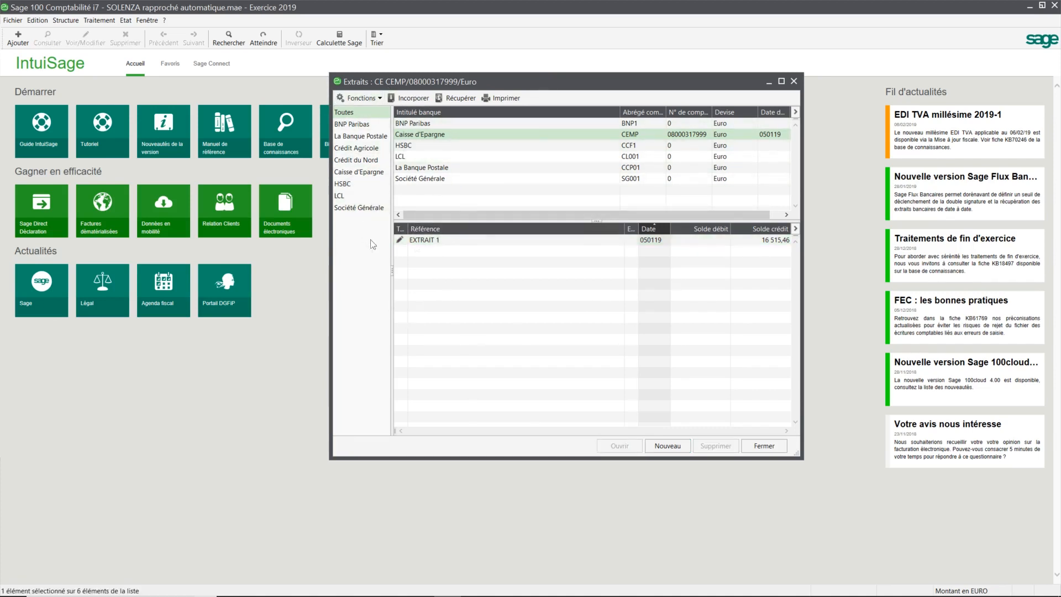
pyautogui.doubleClick(440, 242)
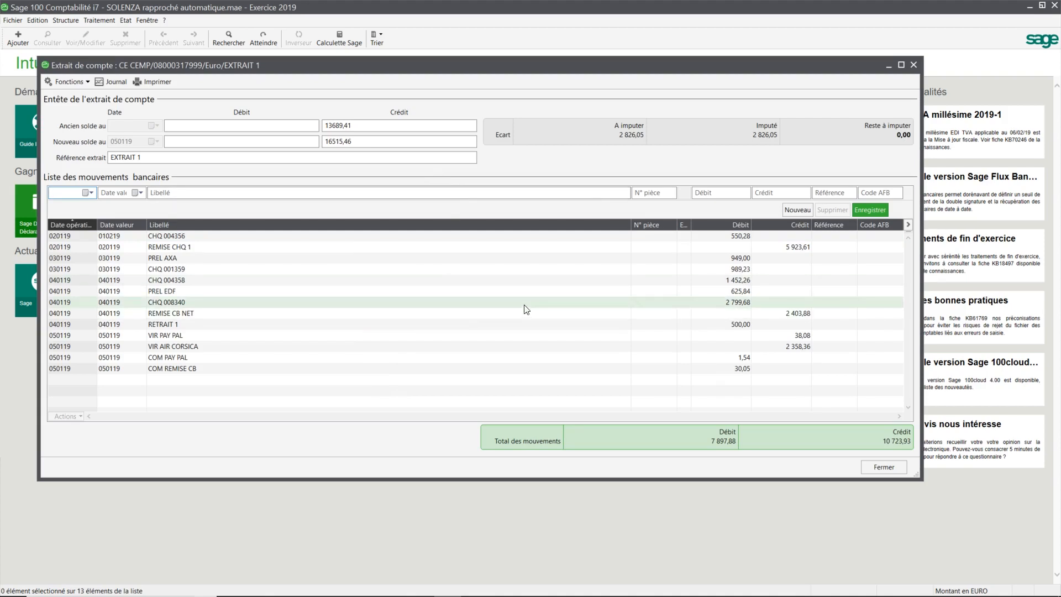
pyautogui.click(900, 467)
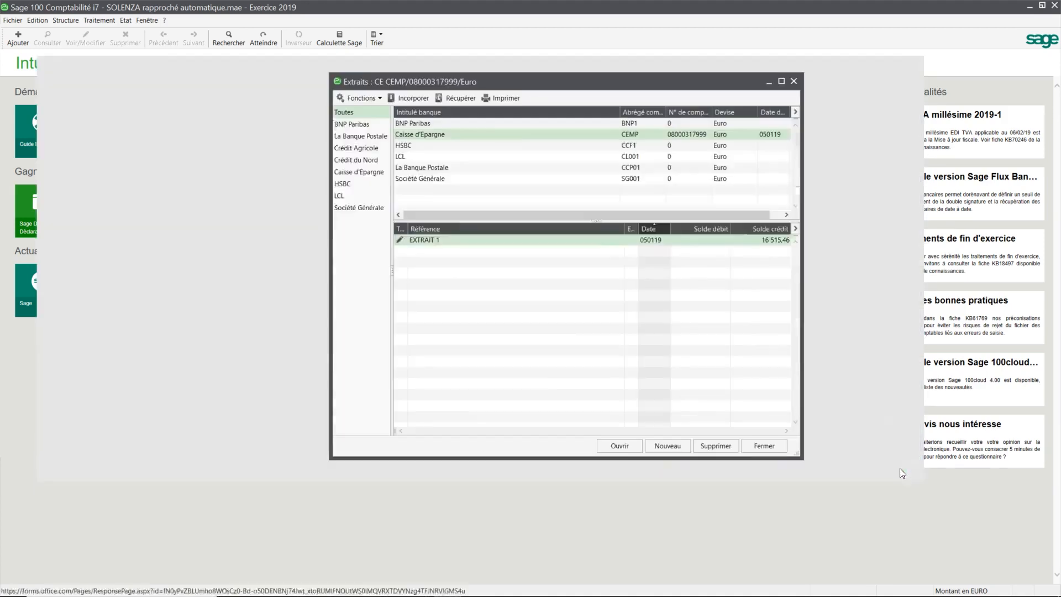